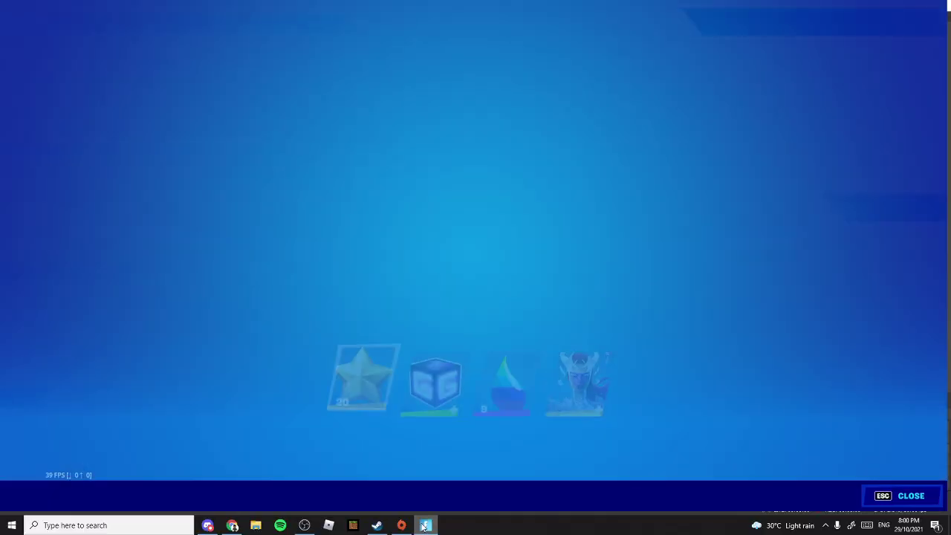
Collect the level 24 rewards and close them to return to the lobby.
{"action": "left_click", "coordinate": [576, 437]}
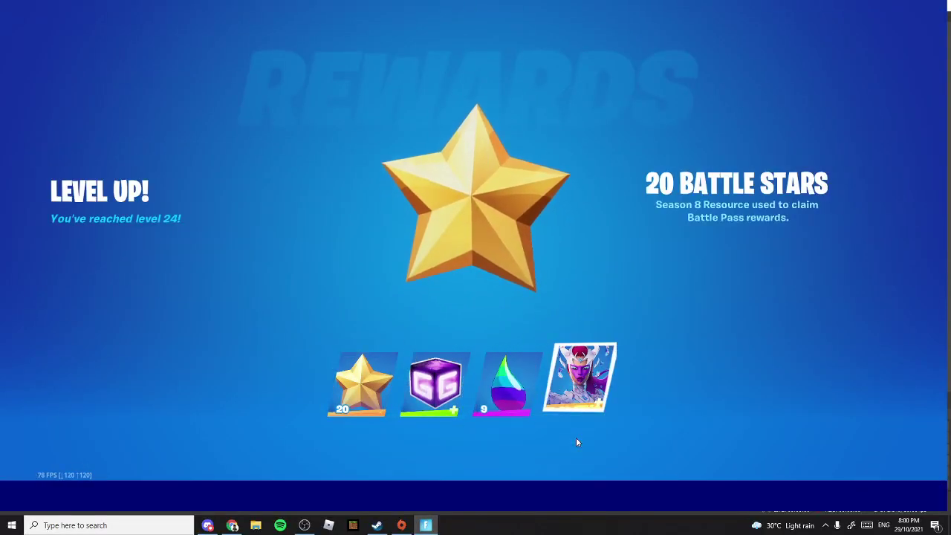
{"action": "left_click", "coordinate": [628, 427]}
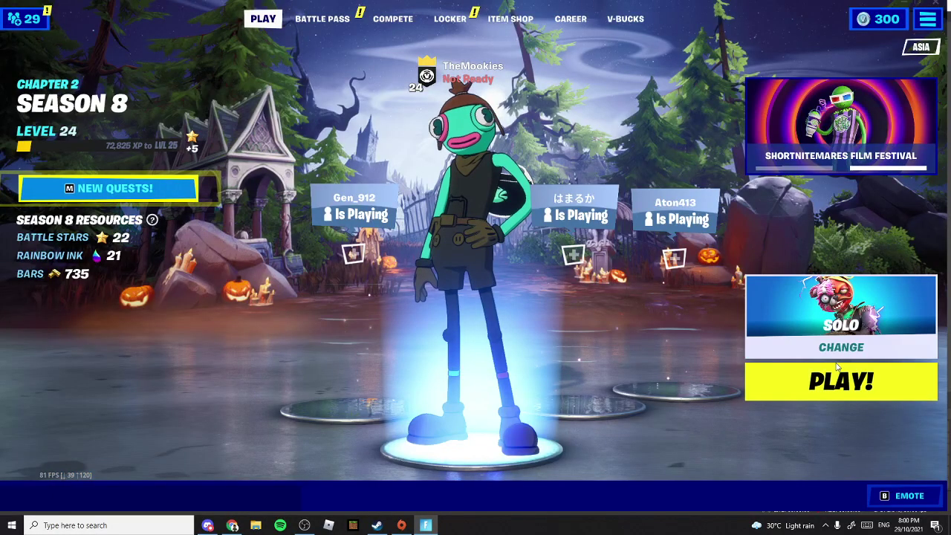
Pick Shortnitemares Festival Room from the Discover list as the lobby's game mode.
{"action": "left_click", "coordinate": [845, 327]}
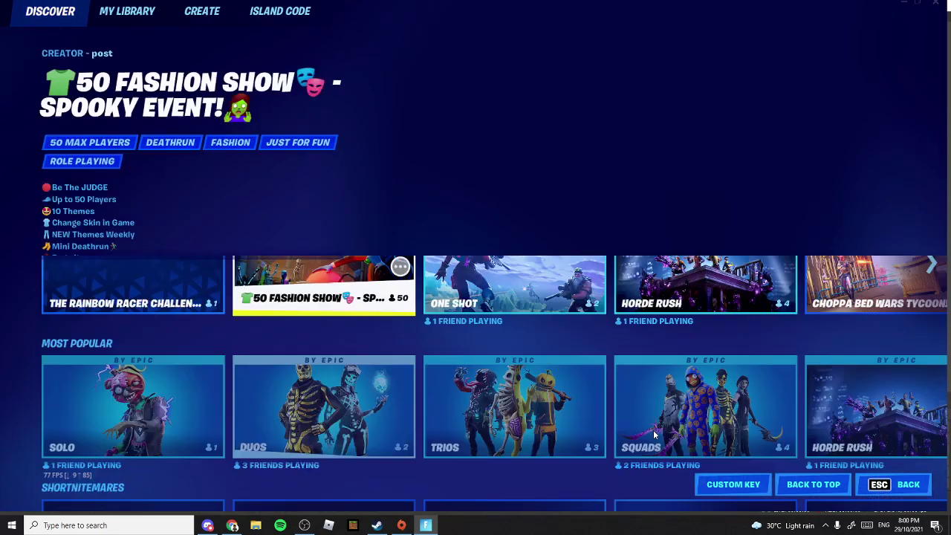
{"action": "scroll", "coordinate": [521, 357], "scroll_direction": "down", "scroll_amount": 3}
{"action": "scroll", "coordinate": [863, 406], "scroll_direction": "up", "scroll_amount": 3}
{"action": "scroll", "coordinate": [520, 357], "scroll_direction": "down", "scroll_amount": 3}
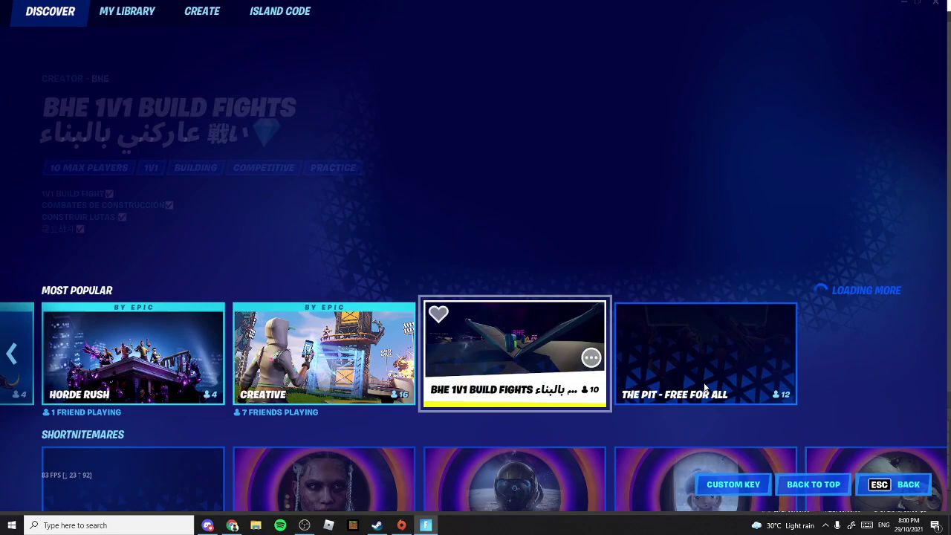
{"action": "scroll", "coordinate": [374, 395], "scroll_direction": "down", "scroll_amount": 1}
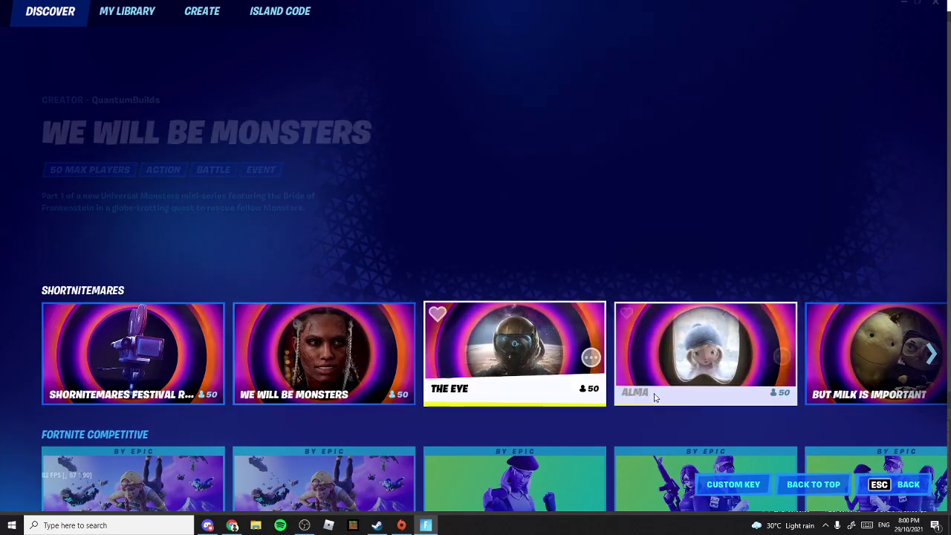
{"action": "left_click", "coordinate": [932, 353]}
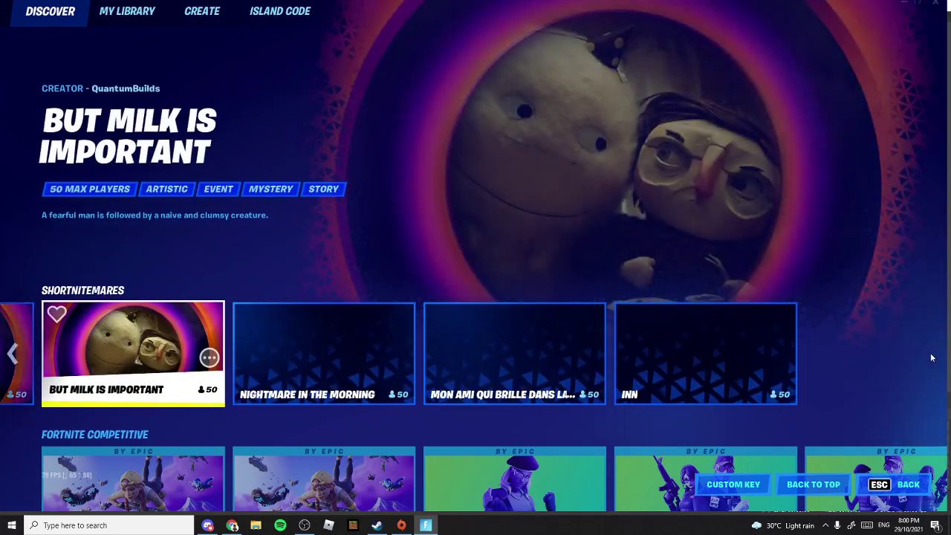
{"action": "left_click", "coordinate": [19, 355]}
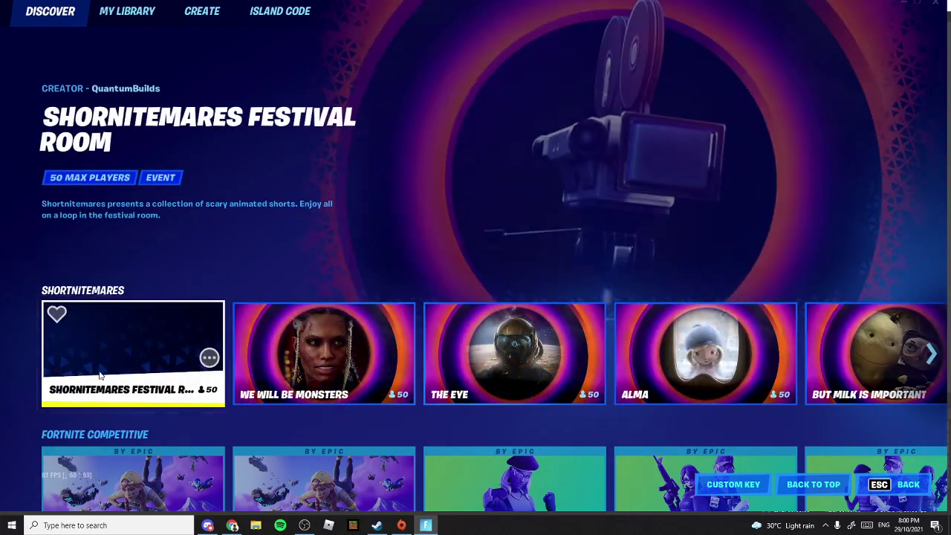
{"action": "key", "text": "Escape"}
Start matchmaking, then inspect the equipped Whale Sailer glider and outfit in the Locker.
{"action": "left_click", "coordinate": [841, 350]}
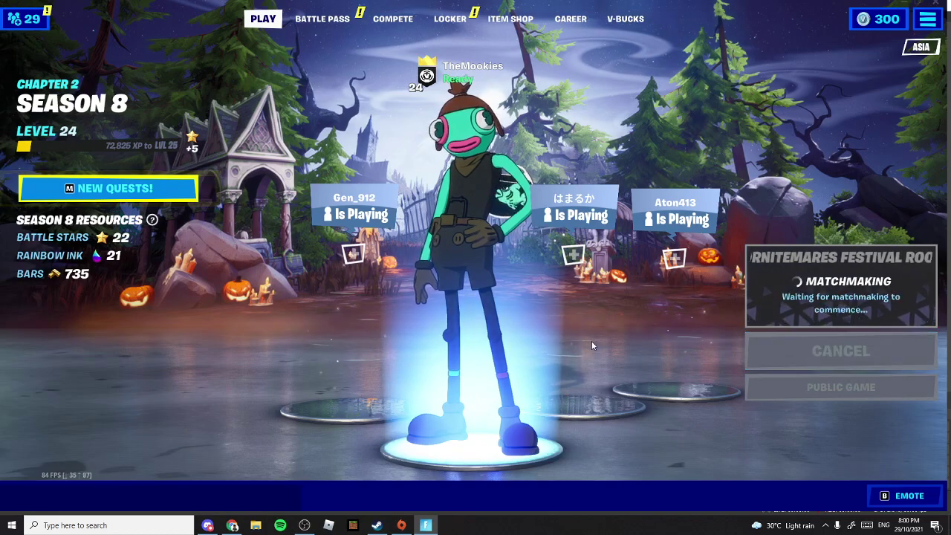
{"action": "left_click", "coordinate": [450, 19]}
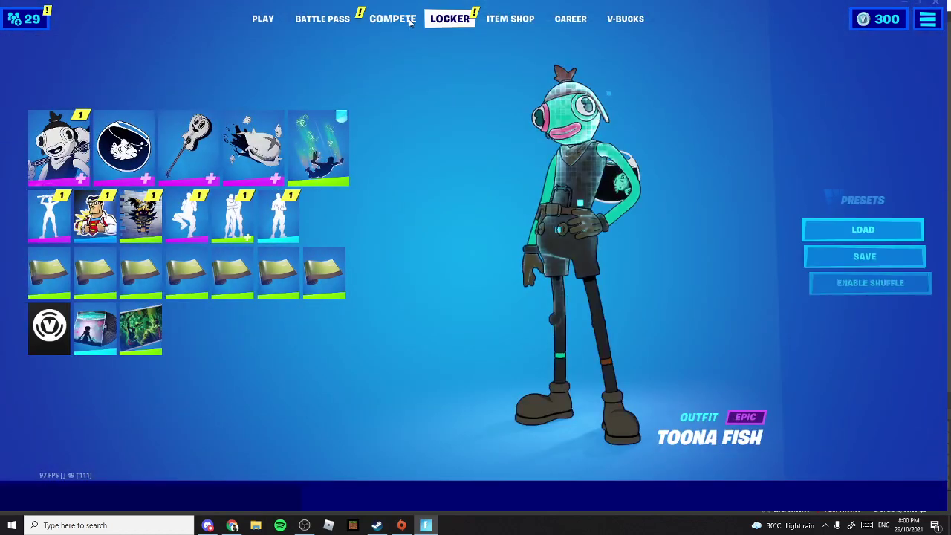
{"action": "left_click", "coordinate": [253, 145]}
{"action": "left_click", "coordinate": [59, 145]}
Browse back bling choices filtered to recently acquired, then open the emote choices.
{"action": "left_click", "coordinate": [125, 148]}
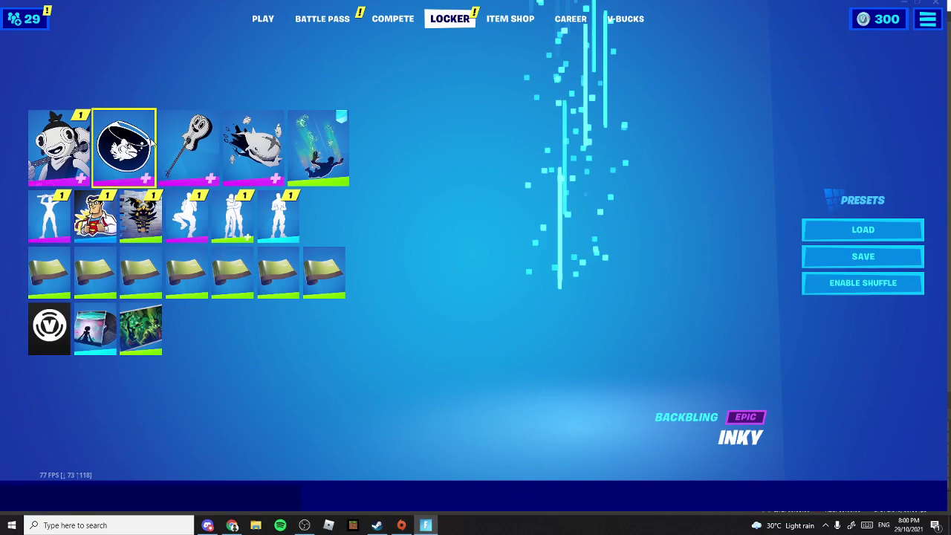
{"action": "left_click", "coordinate": [124, 149]}
{"action": "left_click", "coordinate": [270, 88]}
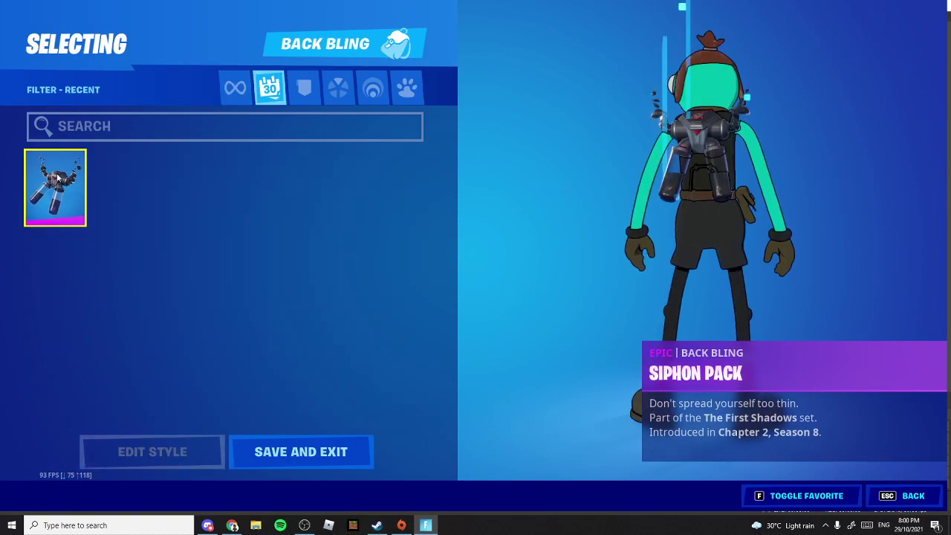
{"action": "key", "text": "Escape"}
{"action": "left_click", "coordinate": [51, 201]}
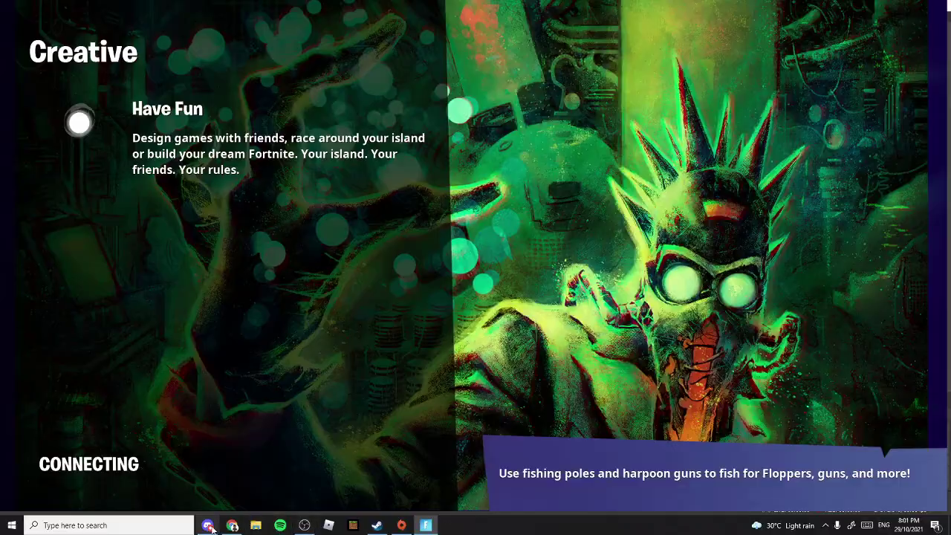
Send a short message in Ash Secret HQ's #would-u-rather channel on Discord.
{"action": "left_click", "coordinate": [208, 526]}
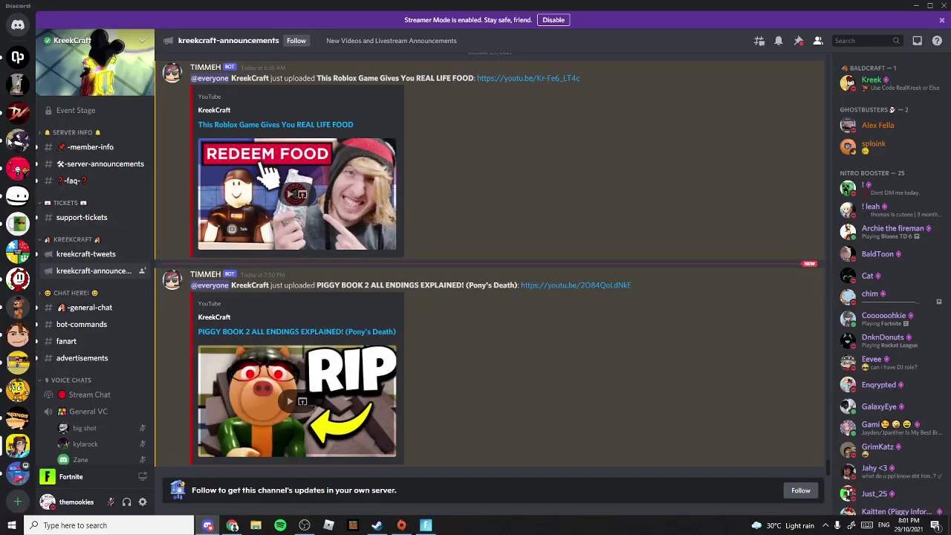
{"action": "left_click", "coordinate": [20, 144]}
{"action": "type", "text": "e"}
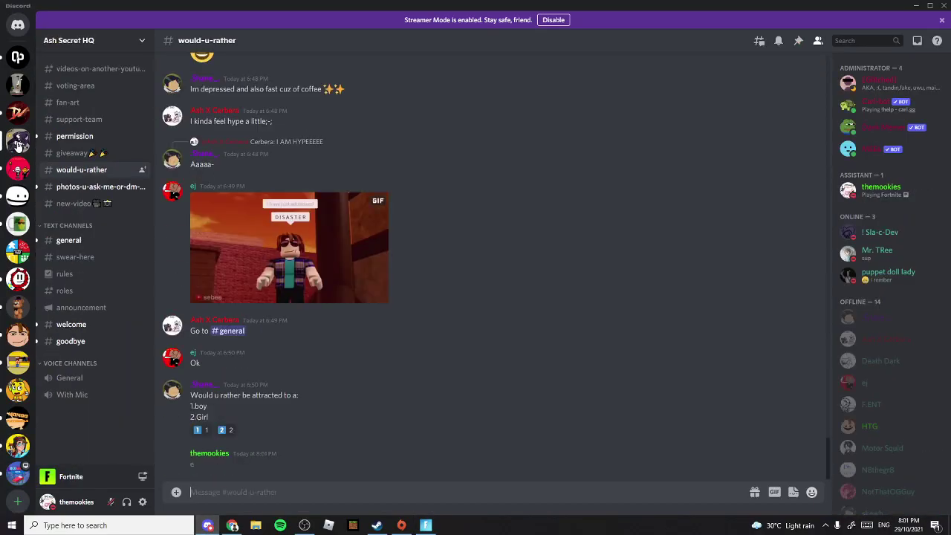
{"action": "key", "text": "Return"}
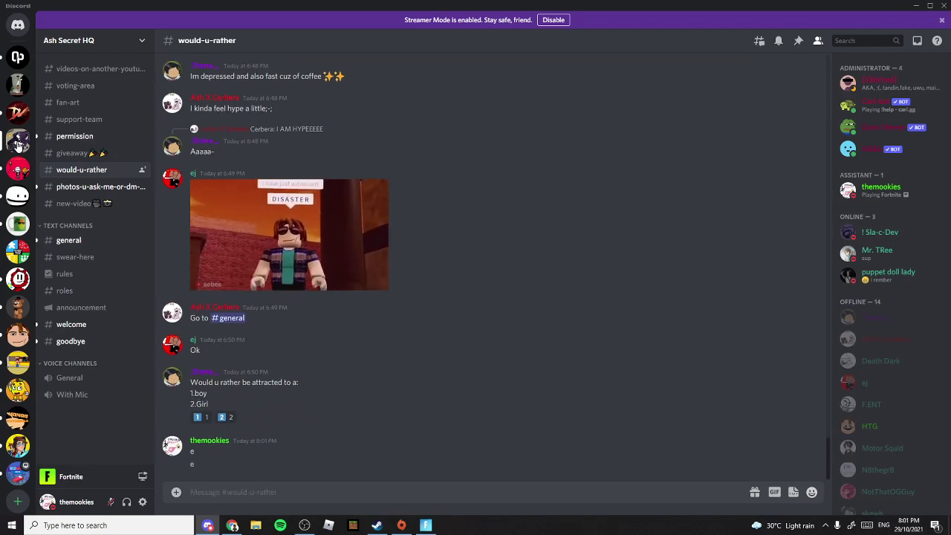
Back in Fortnite, run forward toward the archway beneath the Shortnitemares marquee.
{"action": "left_click", "coordinate": [425, 525]}
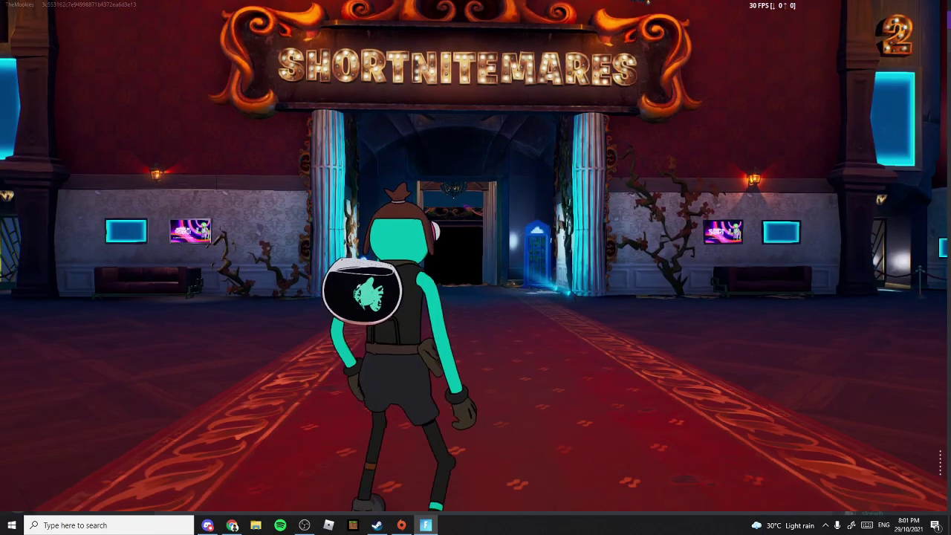
{"action": "key", "text": "w"}
{"action": "key", "text": "w"}
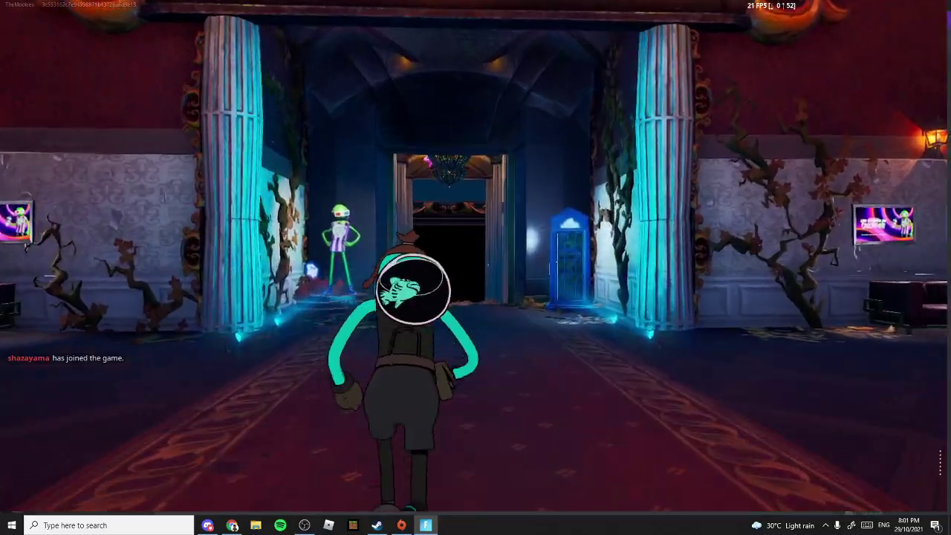